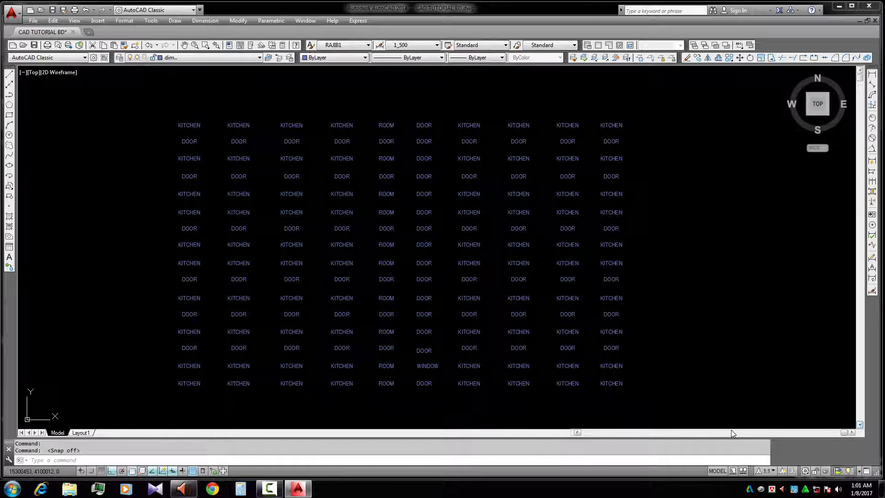
Step: Pan and zoom around the label grid, briefly window-selecting it and cancelling
scroll(283, 239, "down", 4)
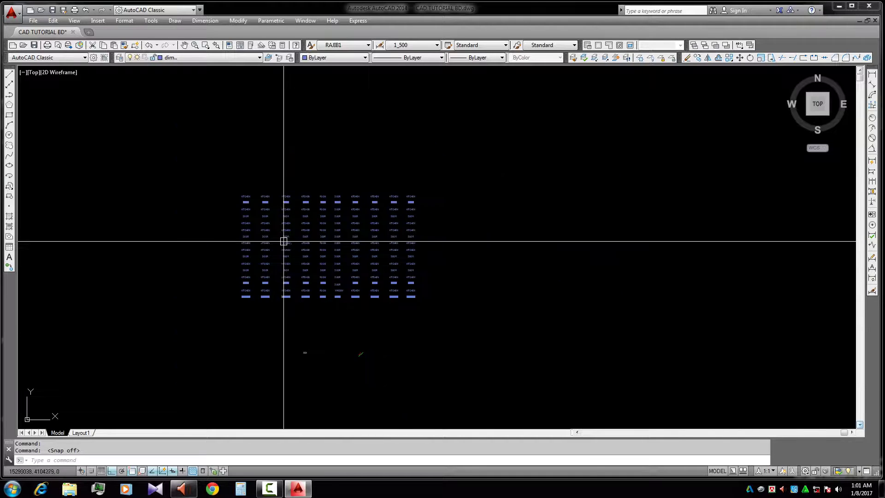
scroll(332, 267, "up", 4)
middle_click_drag(332, 266, 367, 273)
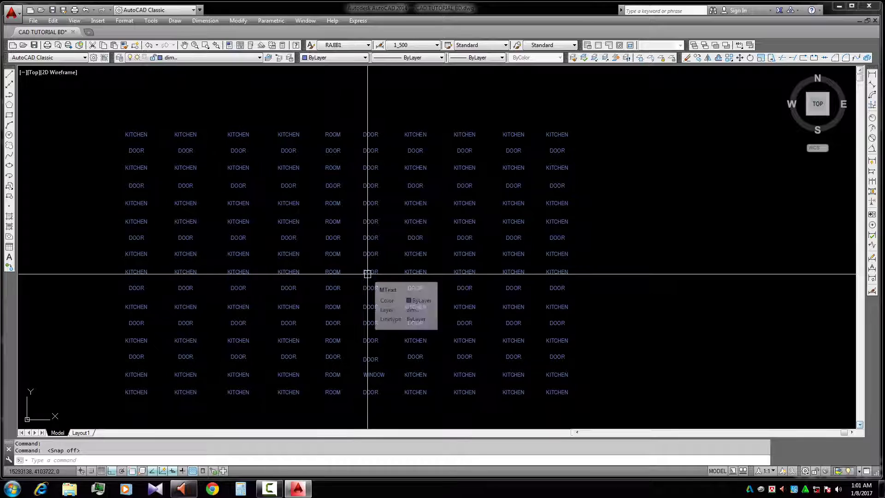
middle_click_drag(244, 198, 279, 191)
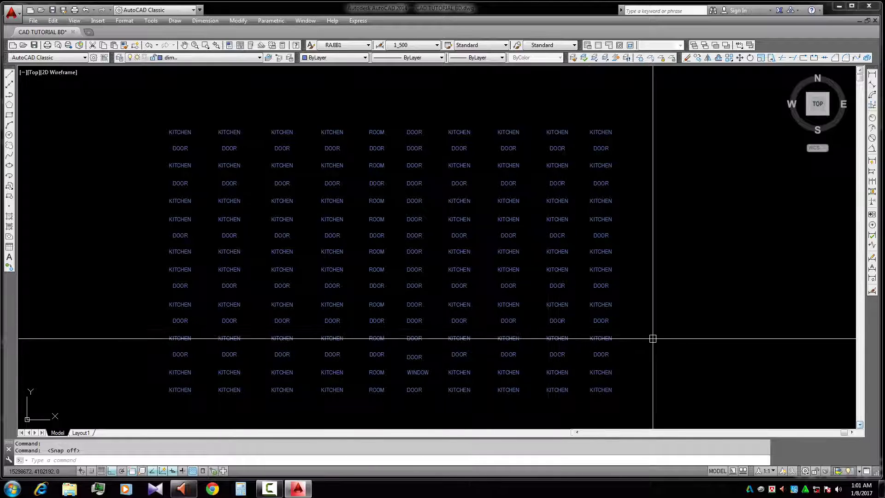
middle_click_drag(652, 338, 628, 336)
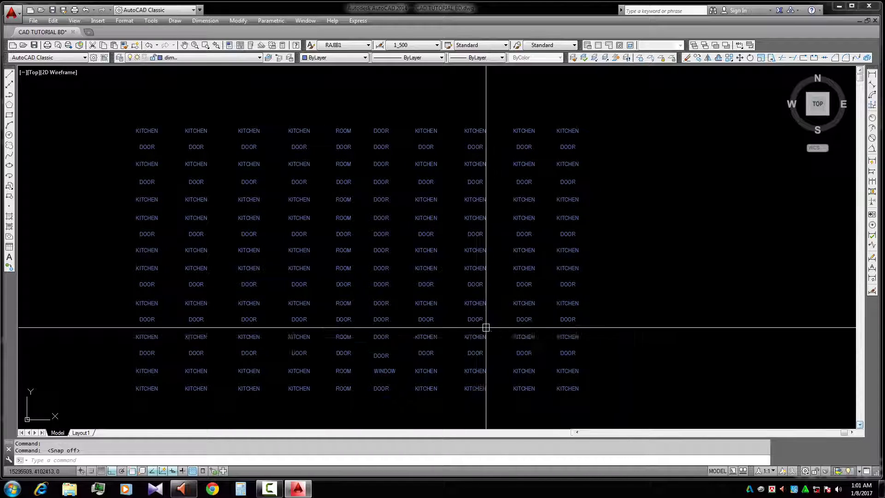
scroll(486, 327, "down", 2)
scroll(476, 312, "up", 2)
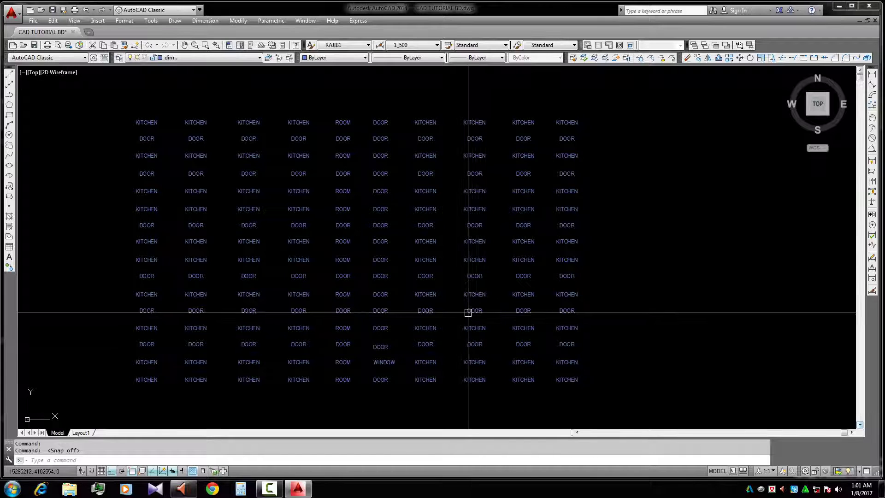
scroll(504, 340, "down", 2)
left_click(213, 181)
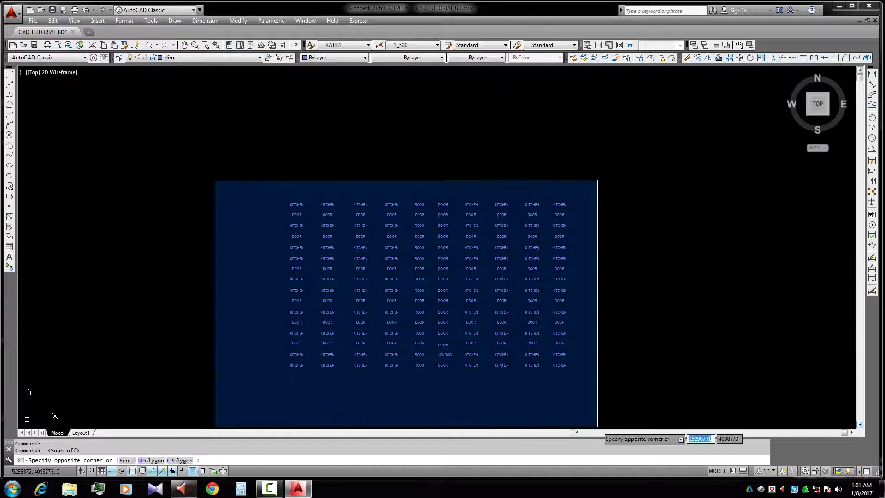
middle_click_drag(512, 382, 455, 375)
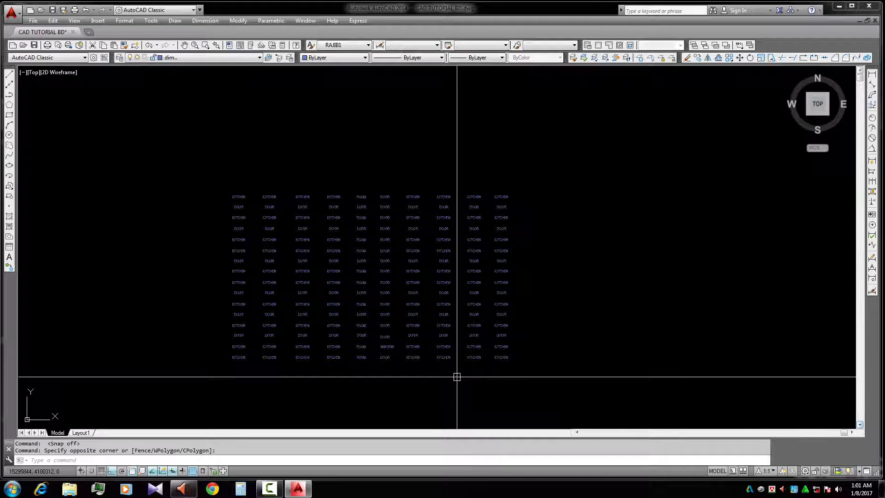
key("Escape")
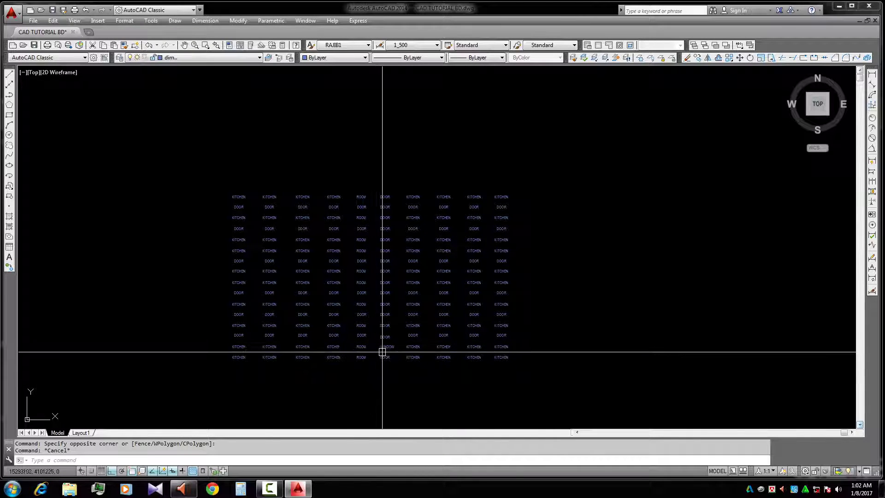
scroll(381, 351, "down", 2)
scroll(417, 336, "up", 4)
middle_click_drag(417, 336, 413, 381)
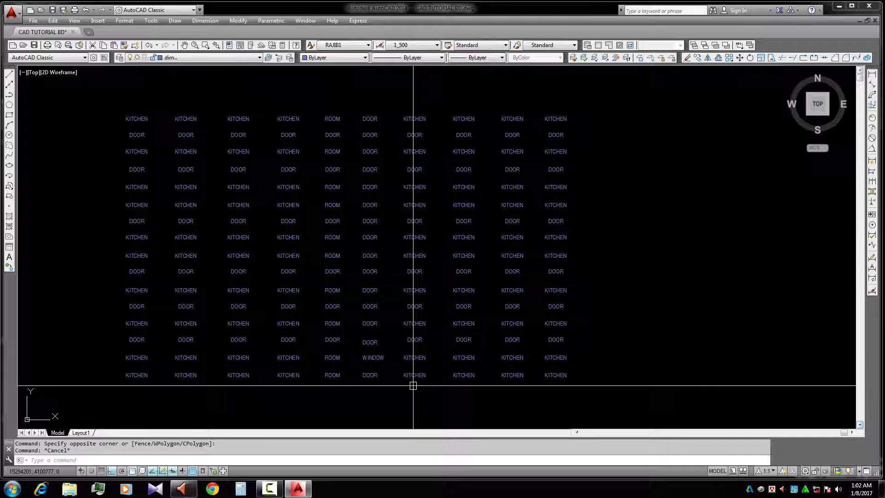
Step: Open Find and Replace with FIND and enter WINDOW as the search text
type("FIND")
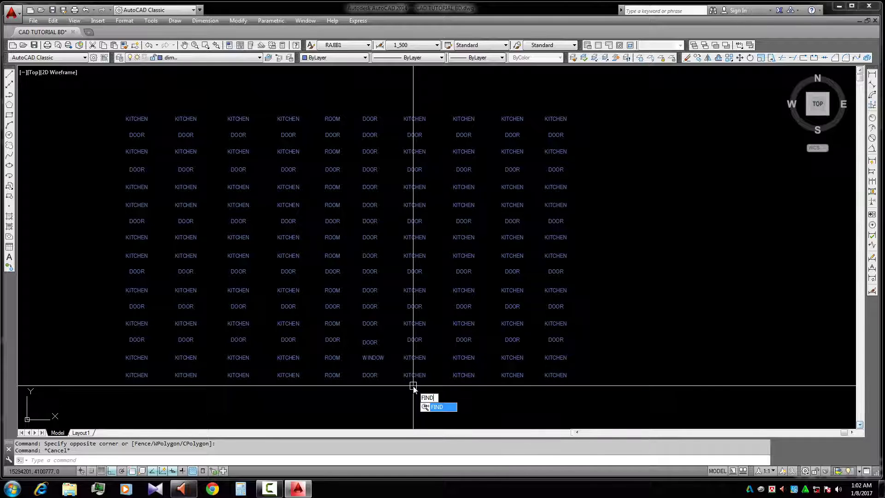
key("Return")
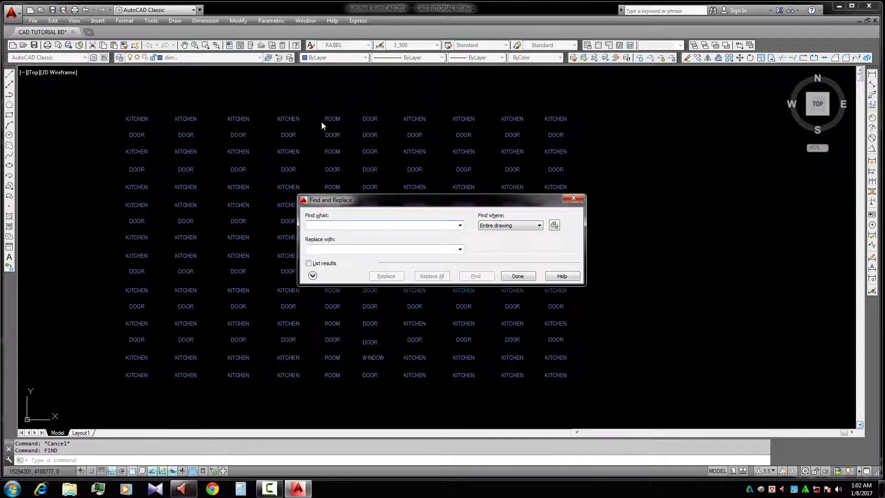
left_click_drag(383, 199, 435, 193)
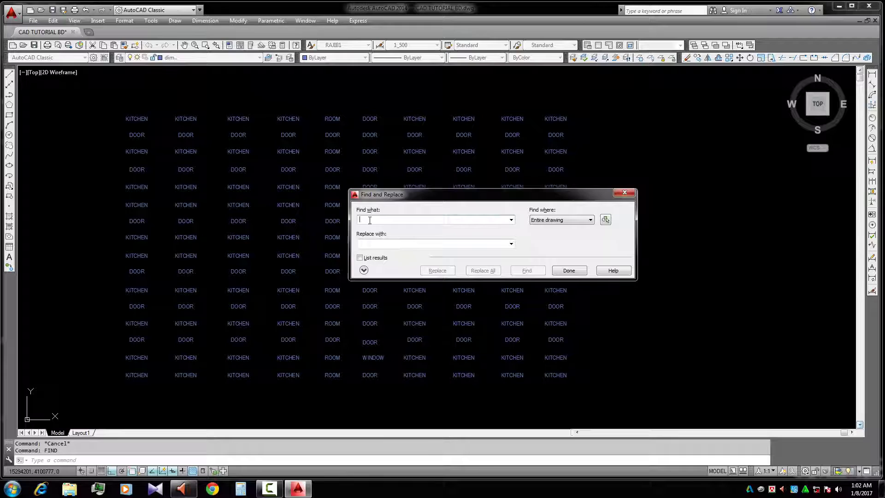
type("WIN")
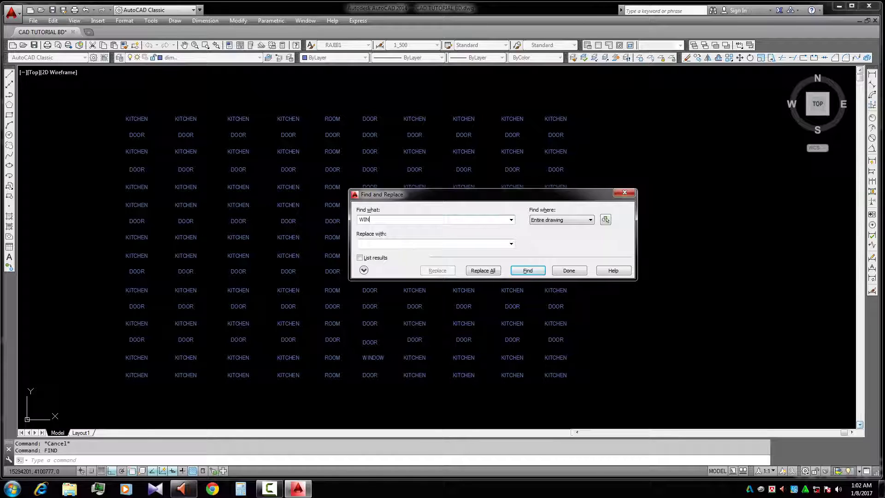
type("DOW")
left_click(382, 219)
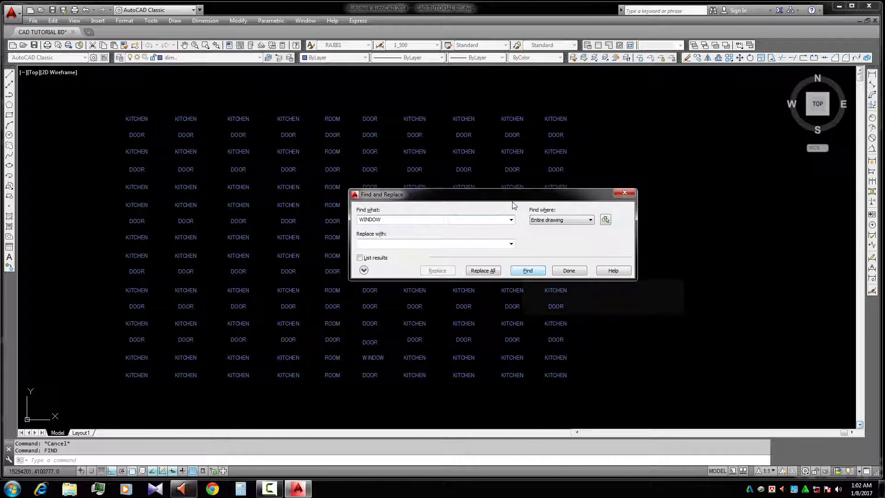
left_click_drag(512, 194, 570, 190)
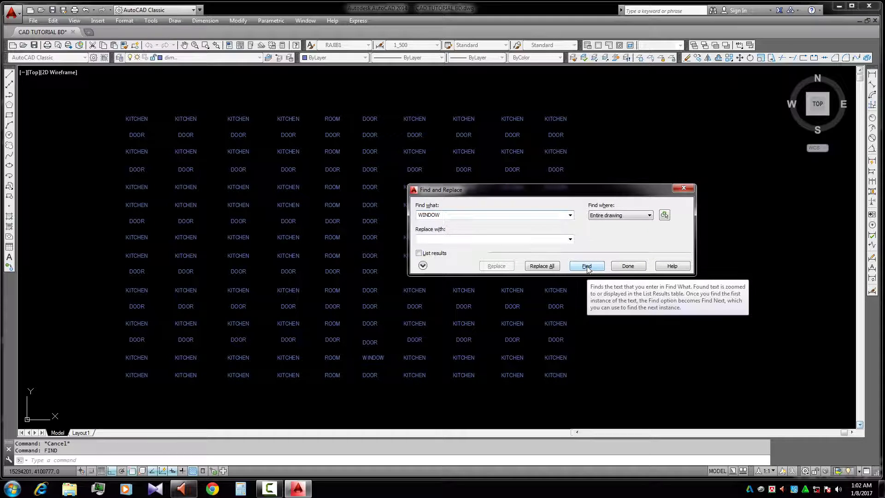
Step: Find the WINDOW text and move the dialog aside to reveal the matched label
left_click(586, 267)
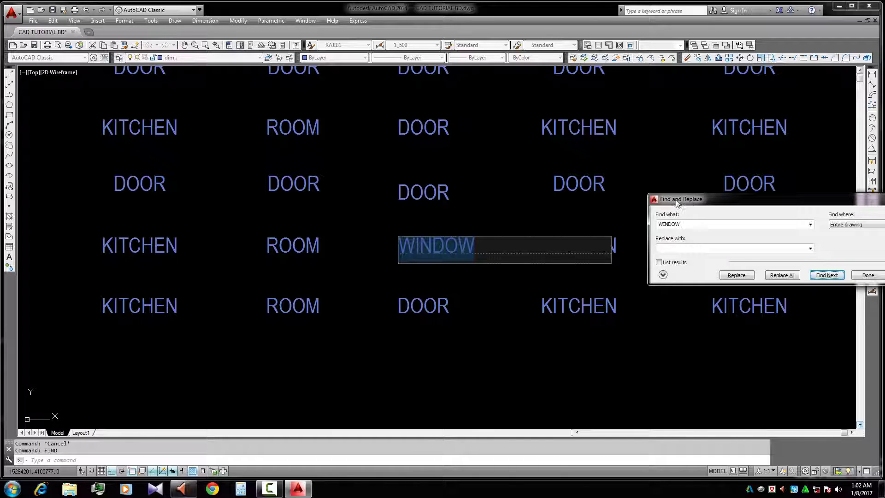
left_click_drag(691, 203, 203, 252)
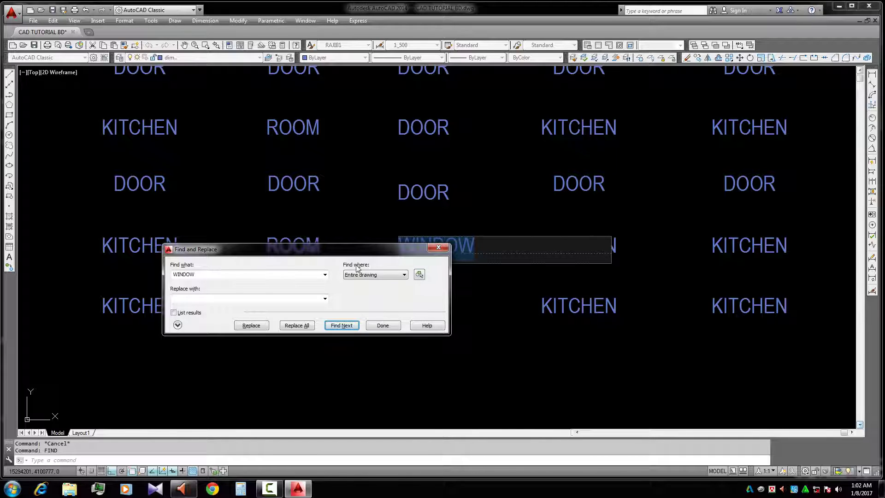
left_click_drag(375, 254, 511, 250)
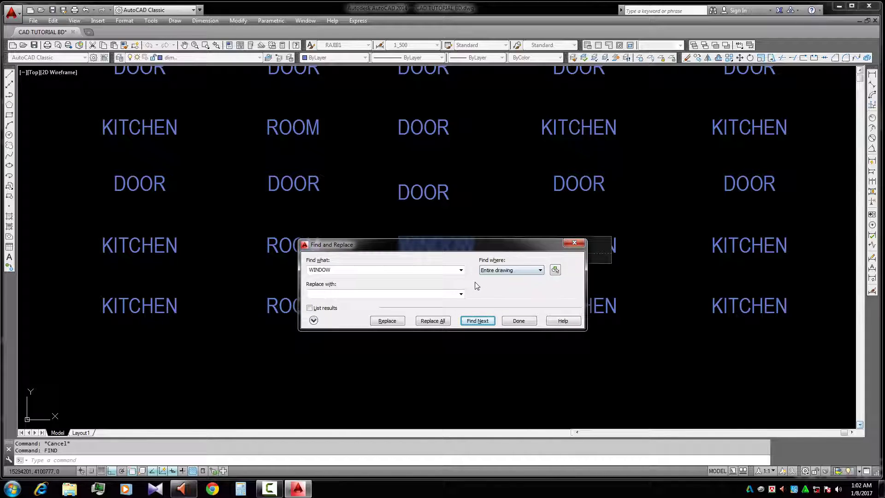
left_click_drag(424, 245, 512, 240)
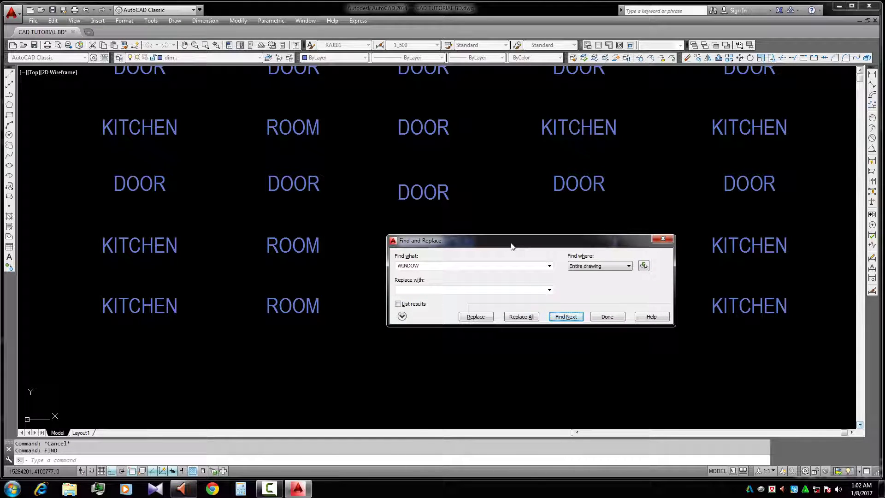
left_click_drag(511, 246, 696, 221)
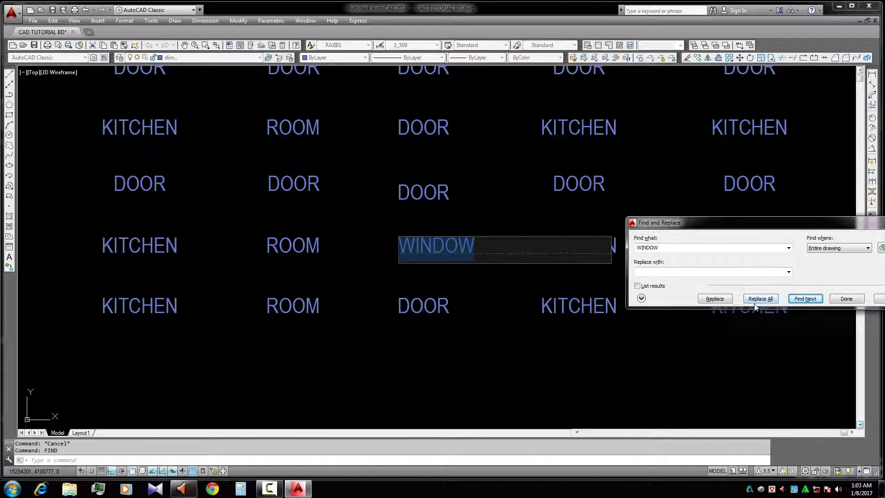
left_click(834, 300)
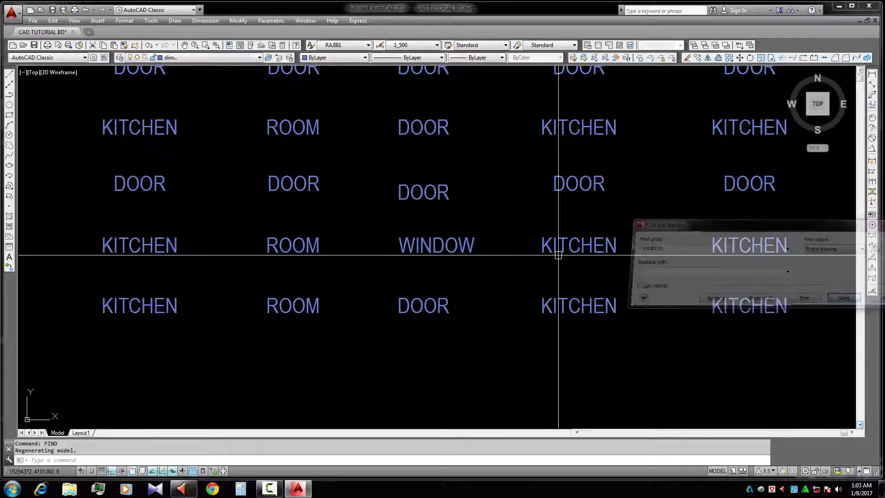
scroll(487, 278, "down", 3)
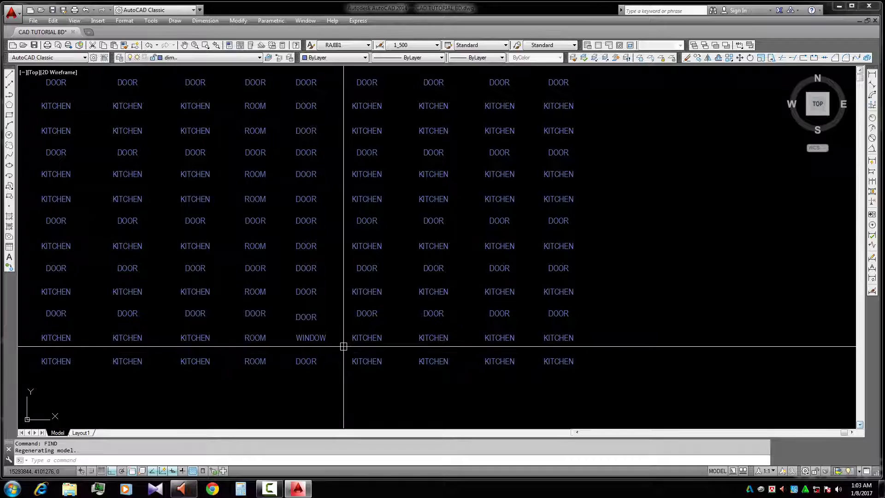
scroll(343, 346, "down", 3)
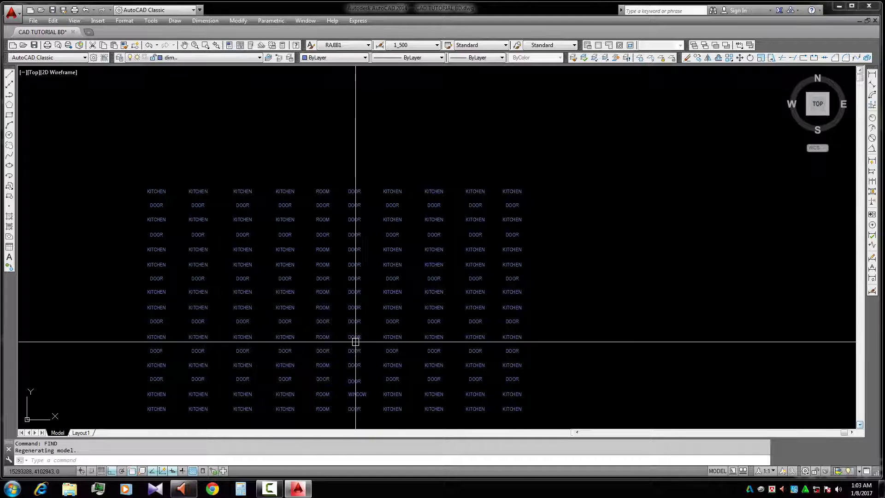
scroll(361, 349, "up", 4)
left_click(363, 319)
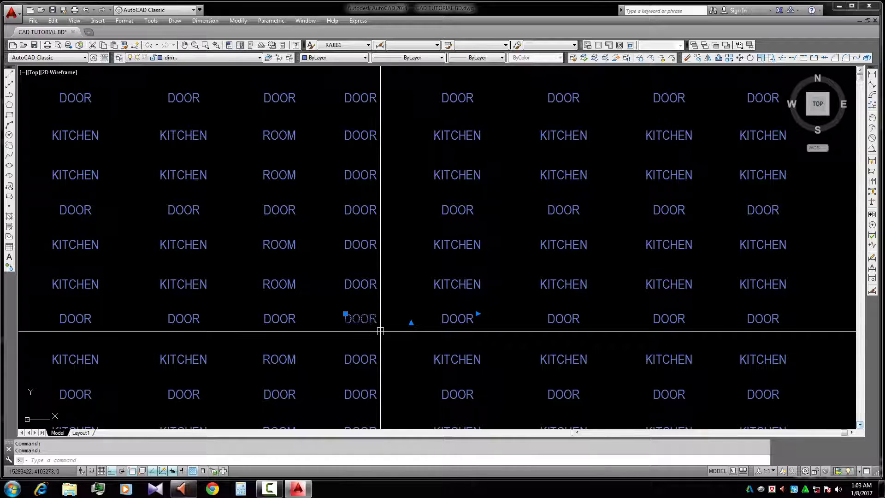
double_click(368, 319)
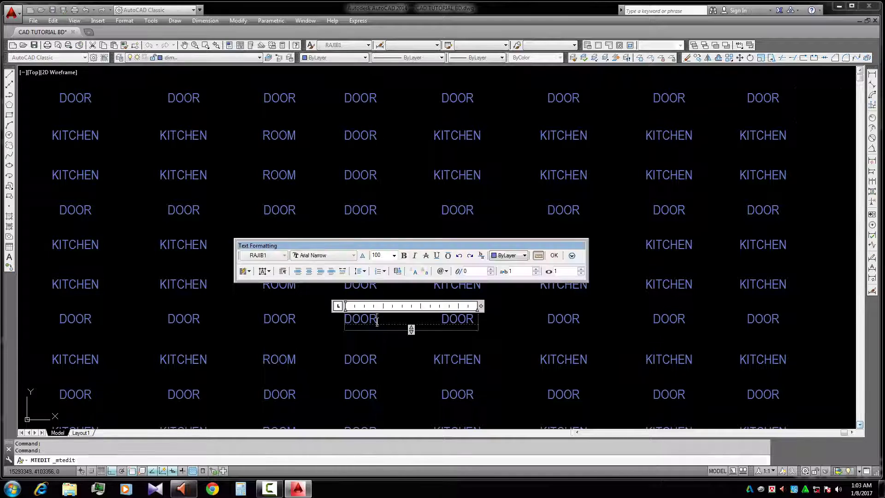
left_click(373, 341)
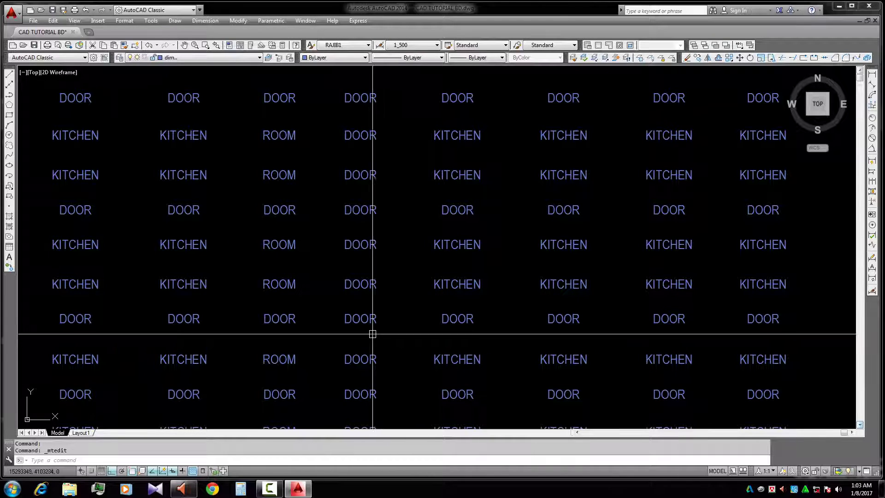
scroll(372, 327, "down", 4)
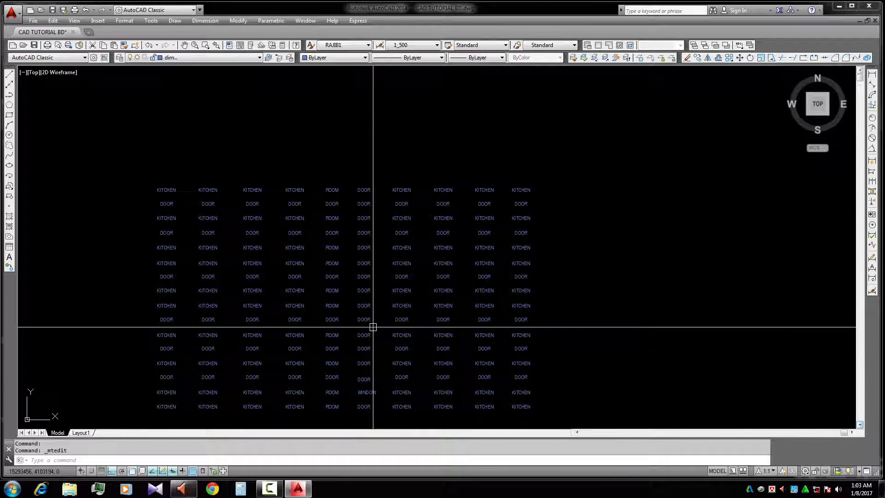
scroll(414, 325, "down", 1)
scroll(388, 259, "up", 3)
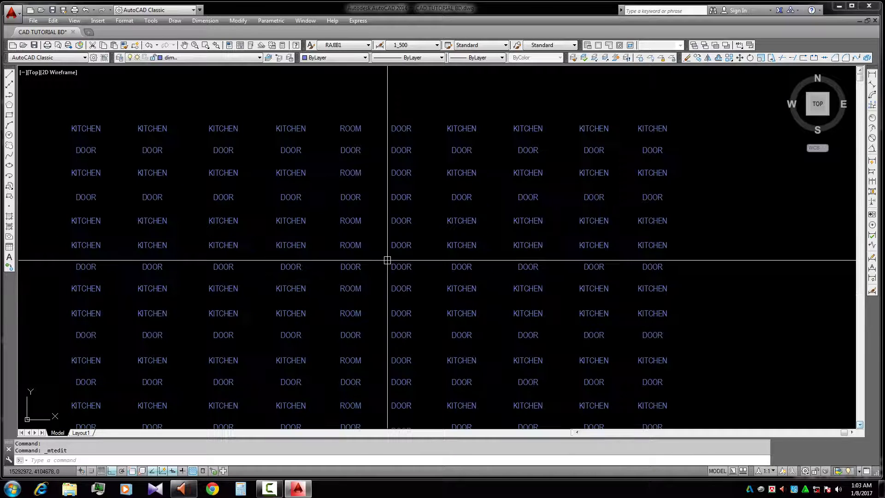
left_click(389, 114)
scroll(390, 302, "down", 2)
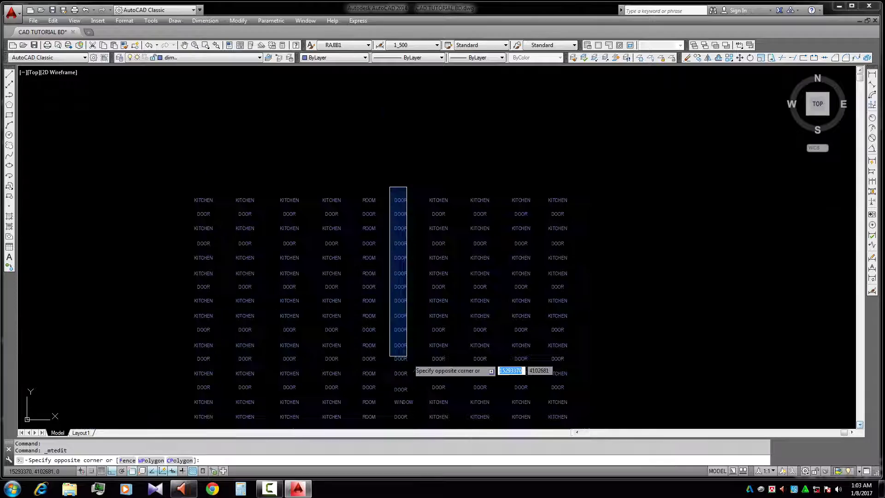
left_click(417, 396)
scroll(393, 349, "up", 4)
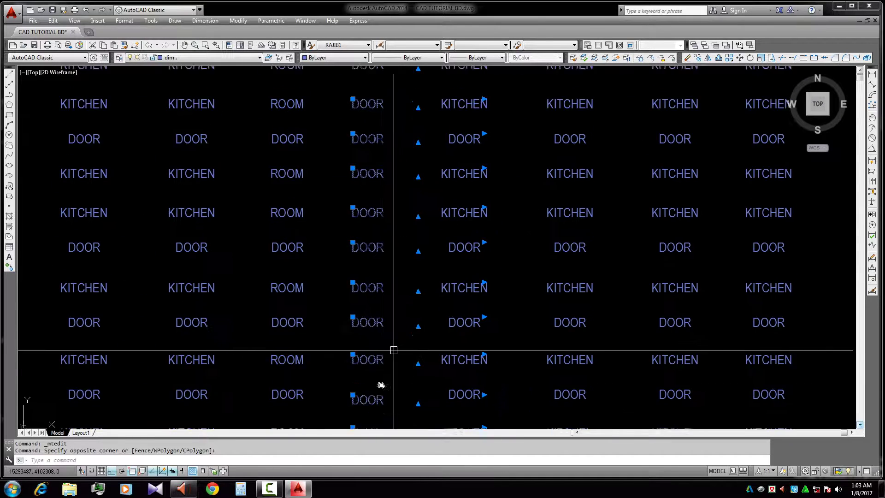
key("Escape")
scroll(394, 349, "down", 2)
left_click(344, 112)
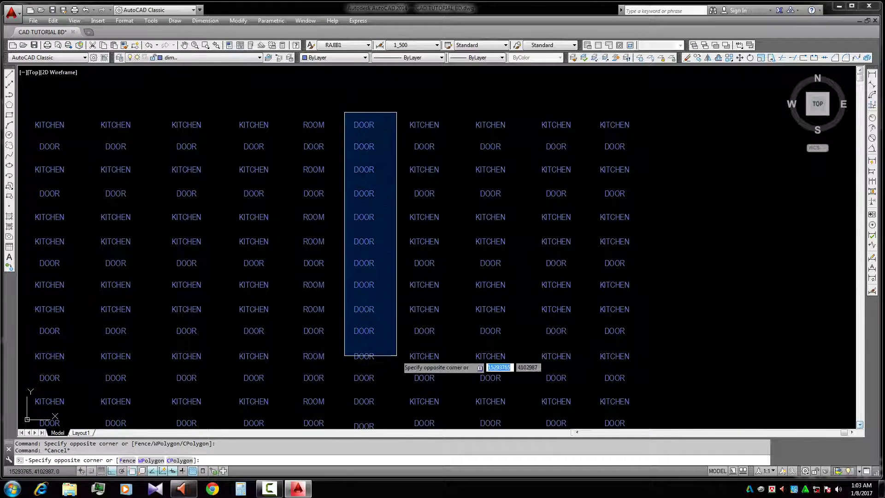
left_click(395, 390)
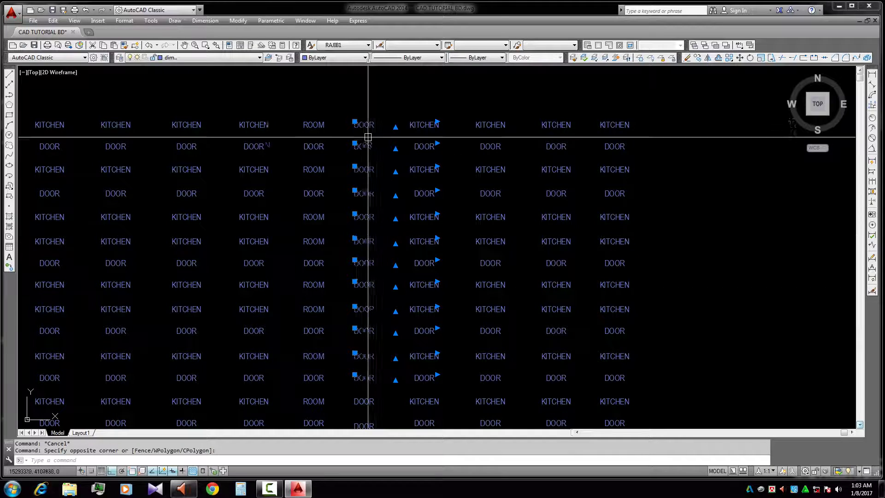
scroll(369, 134, "up", 2)
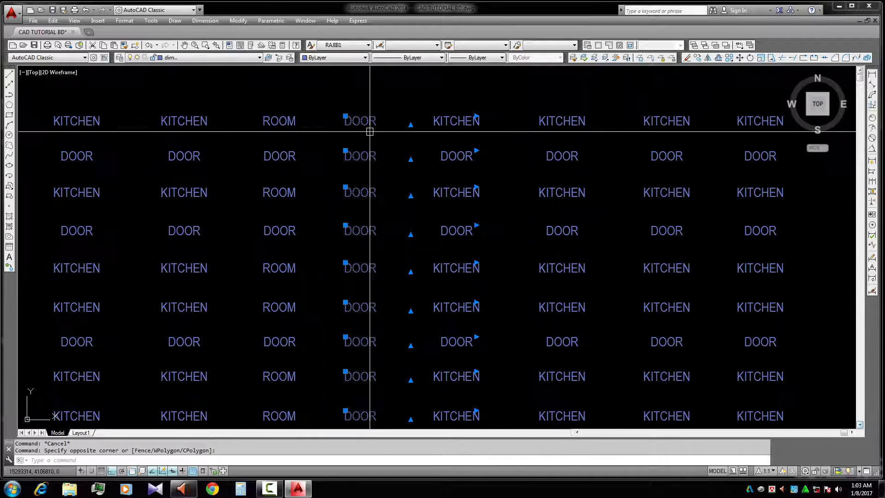
key("Escape")
scroll(368, 134, "down", 2)
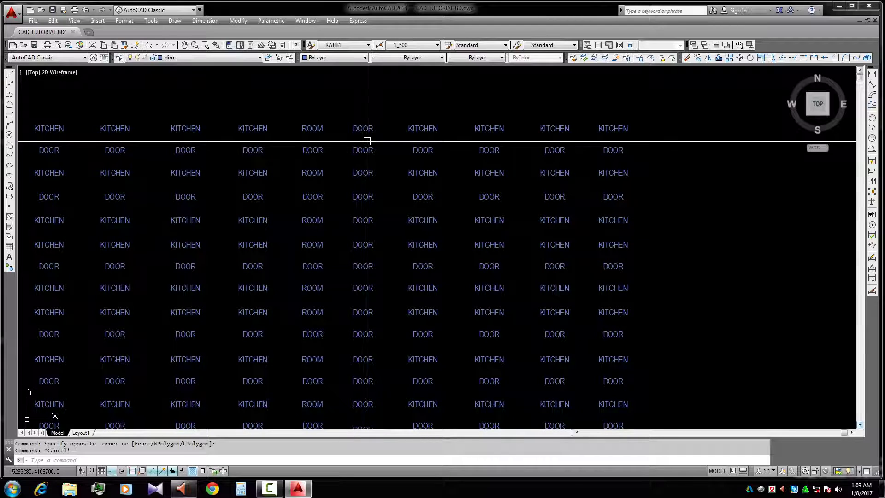
Step: Reopen Find and Replace with the FIND command, fixing a mistyped letter
type("FO")
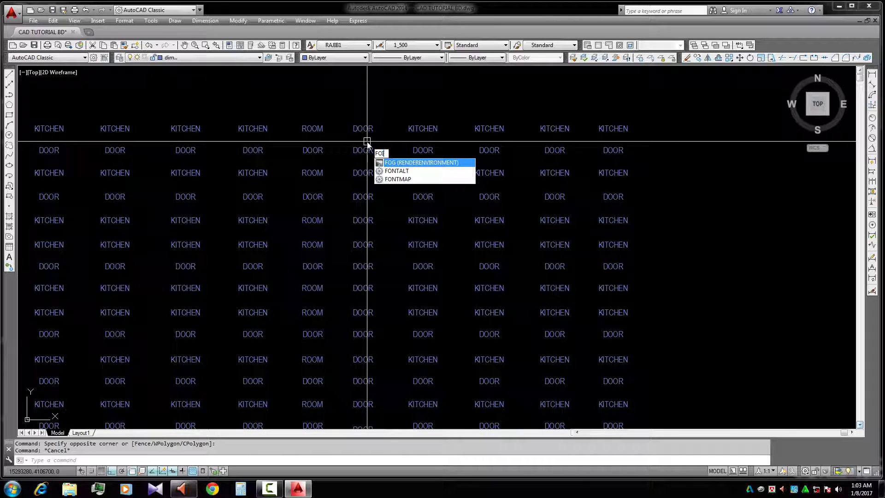
key("BackSpace")
type("IND")
key("Return")
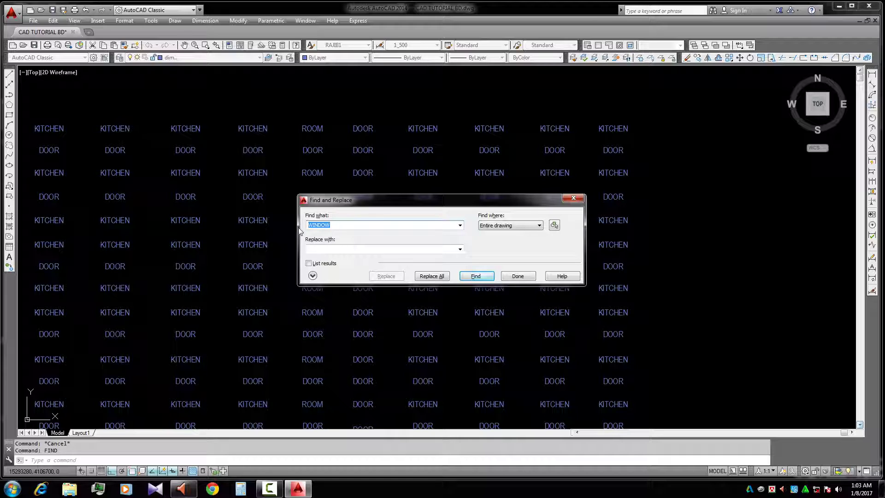
Step: Enter DOOR as the search text and WINDOW as the replacement text
type("DOOR")
left_click(317, 249)
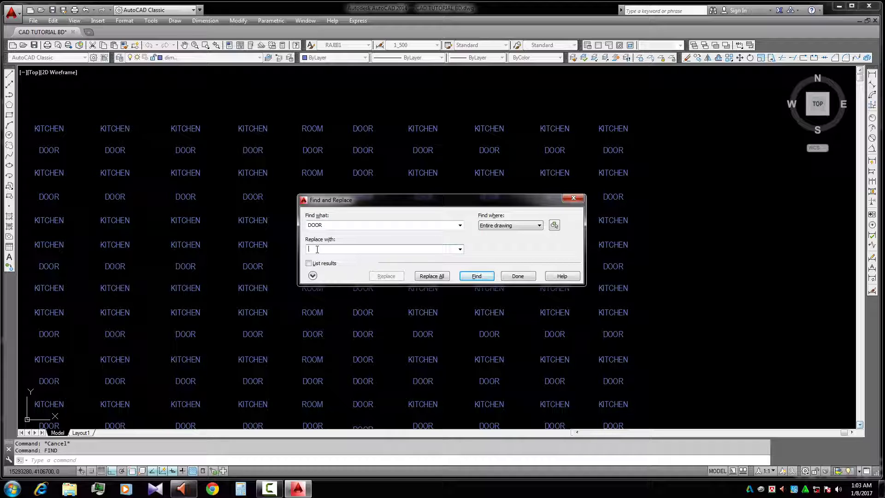
type("WINDOW")
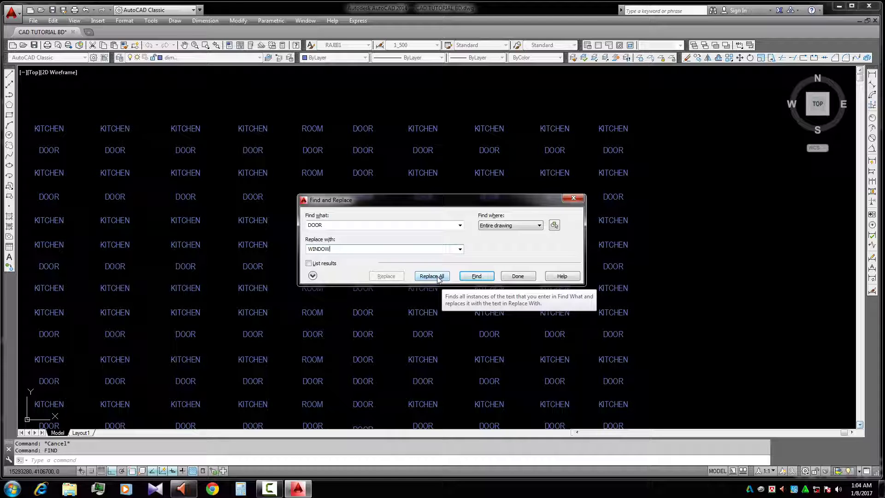
Step: Replace all DOOR labels with WINDOW, acknowledge 69 objects changed, and move the dialog aside
left_click(437, 277)
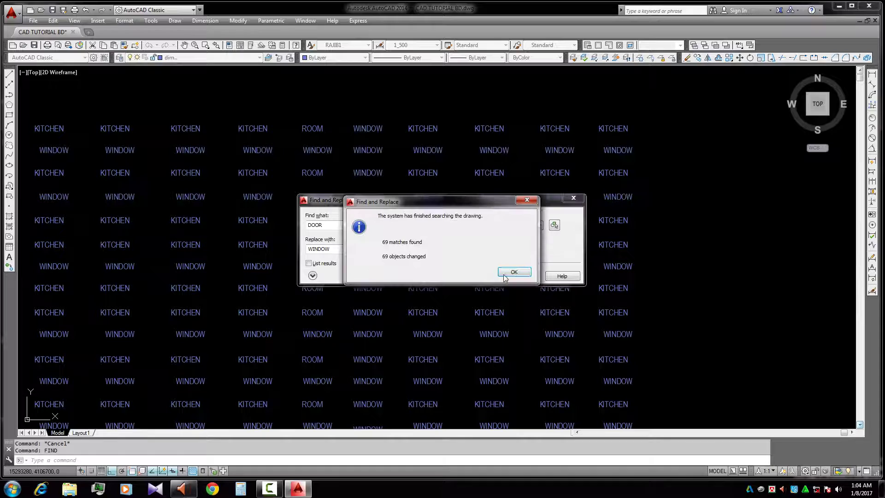
left_click(511, 273)
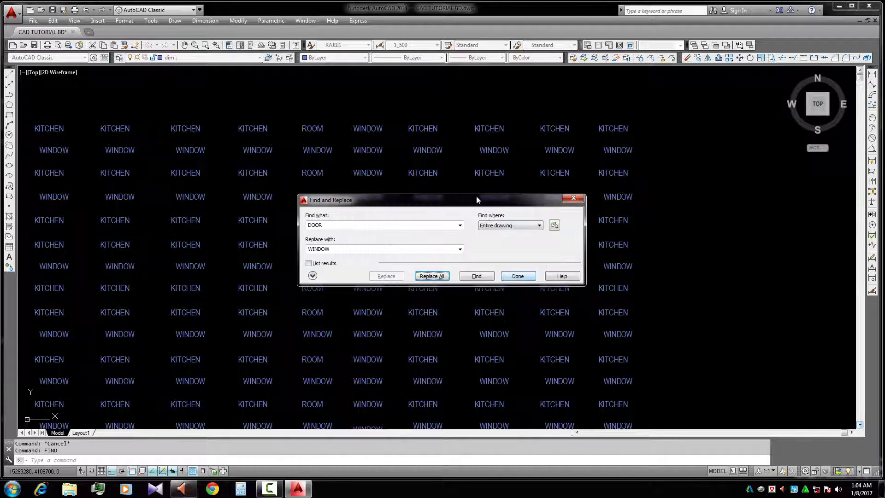
left_click_drag(477, 196, 800, 151)
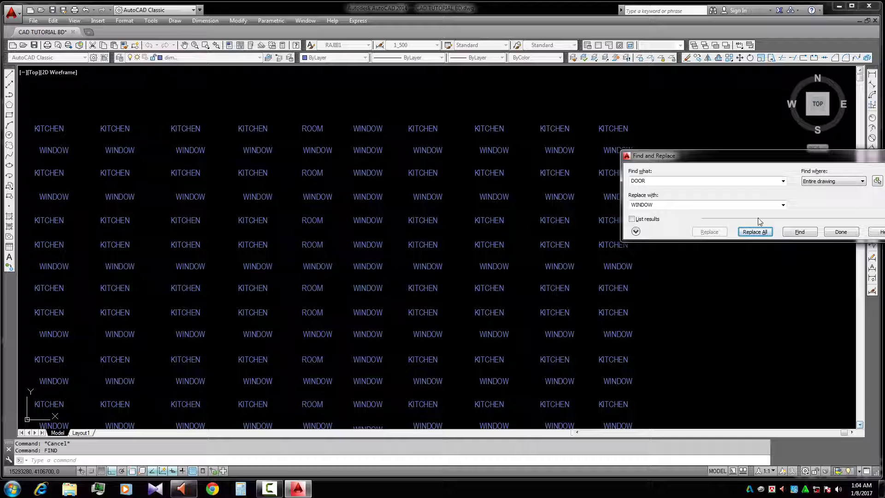
left_click(837, 232)
scroll(419, 287, "down", 3)
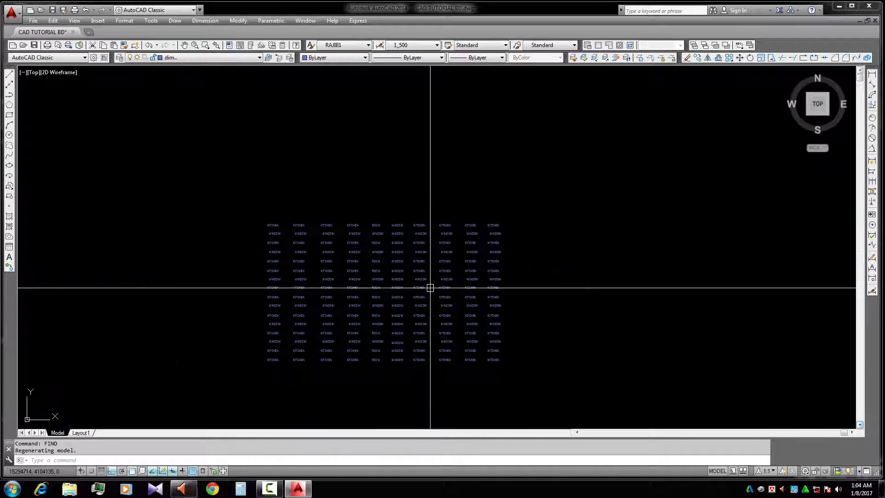
scroll(419, 272, "up", 4)
left_click(362, 131)
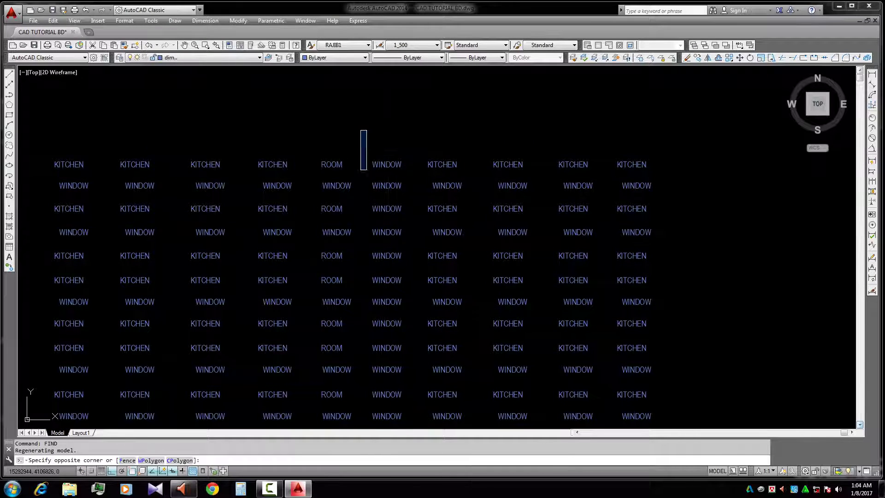
mouse_move(426, 386)
middle_mouse_down()
mouse_move(405, 336)
mouse_move(412, 351)
middle_mouse_up()
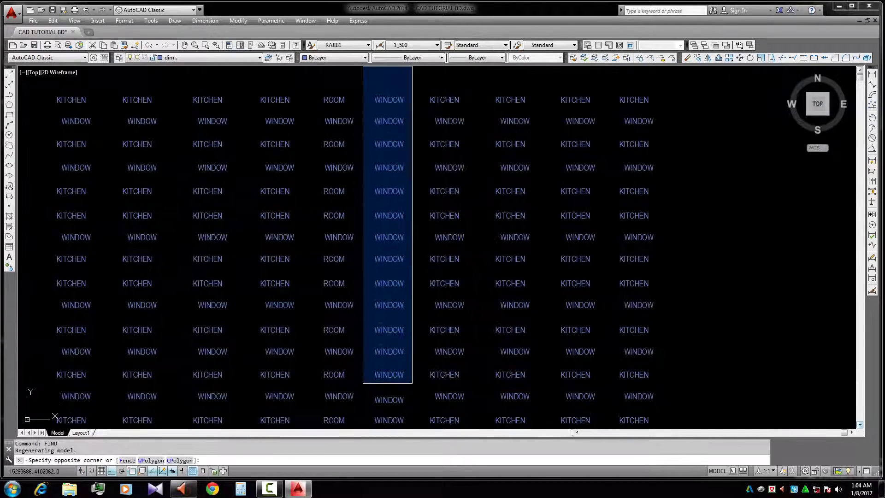
left_click(412, 351)
scroll(391, 318, "up", 3)
scroll(390, 329, "down", 4)
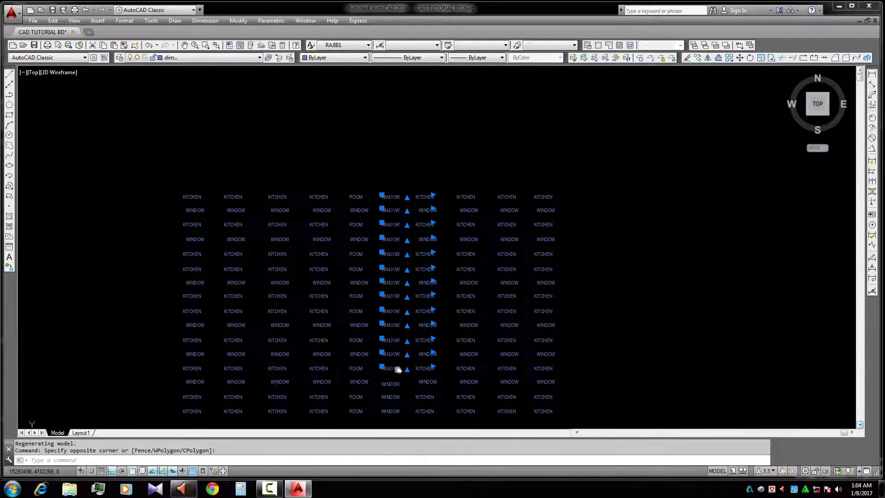
key("Escape")
left_click(372, 171)
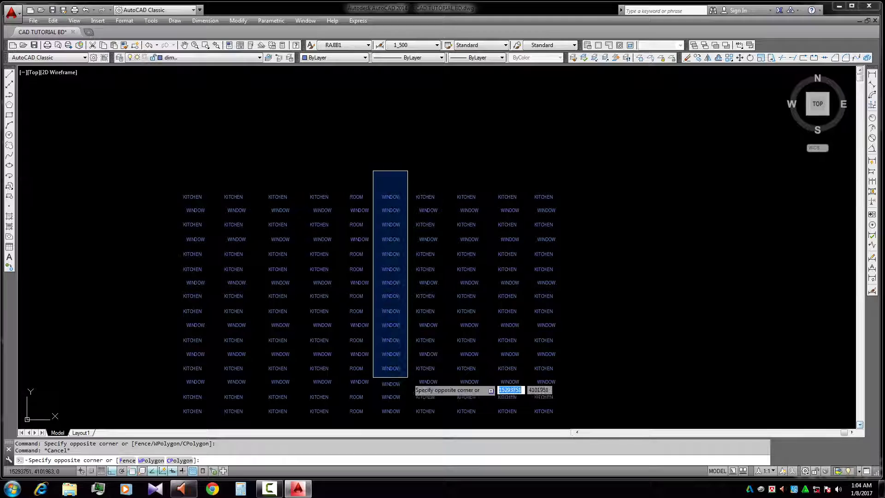
left_click(411, 382)
key("Escape")
left_click(87, 138)
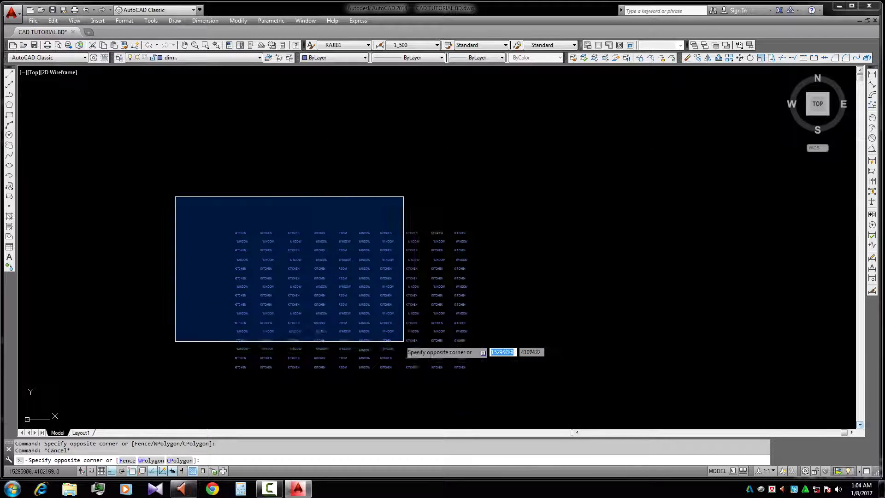
key("Escape")
scroll(465, 349, "up", 4)
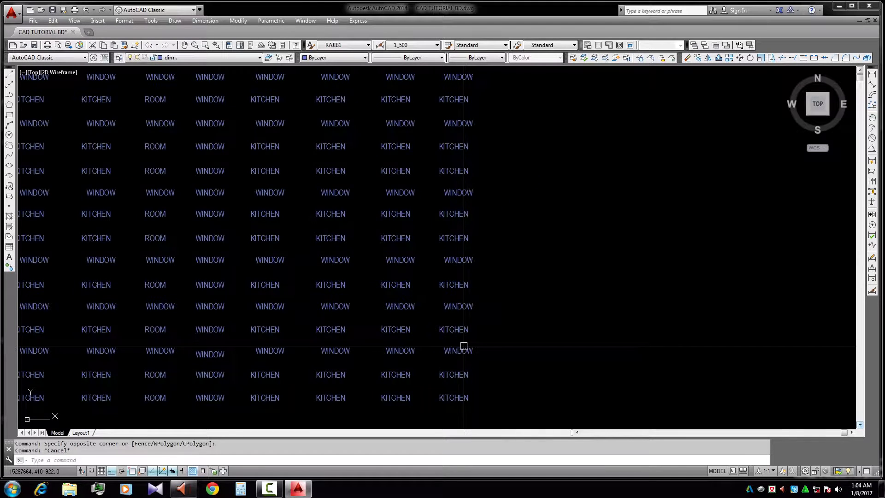
middle_click_drag(461, 345, 513, 360)
scroll(428, 320, "down", 3)
middle_click_drag(428, 320, 476, 326)
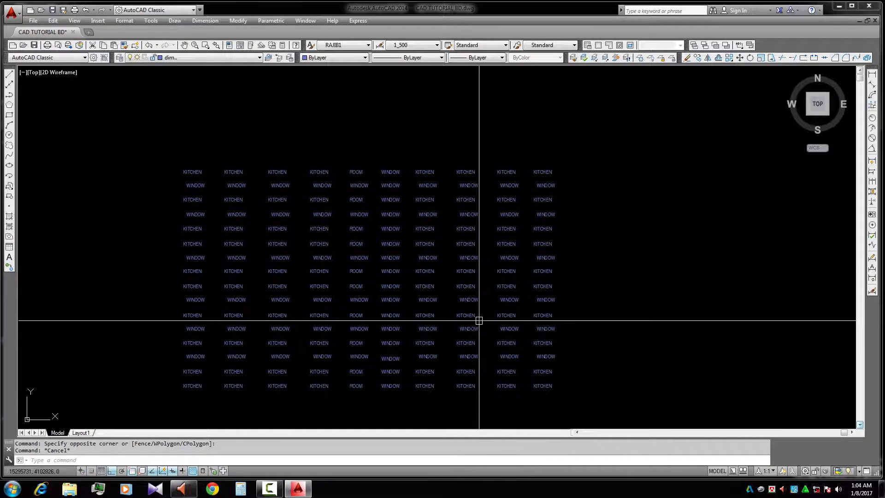